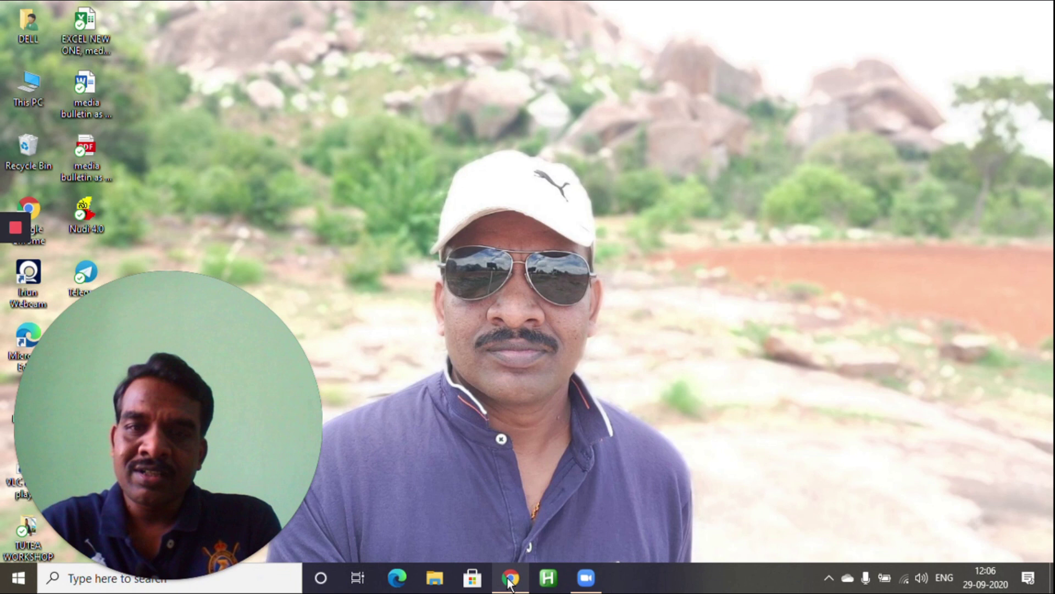
- Search Google in Chrome for 'IRIUN'
left_click(509, 582)
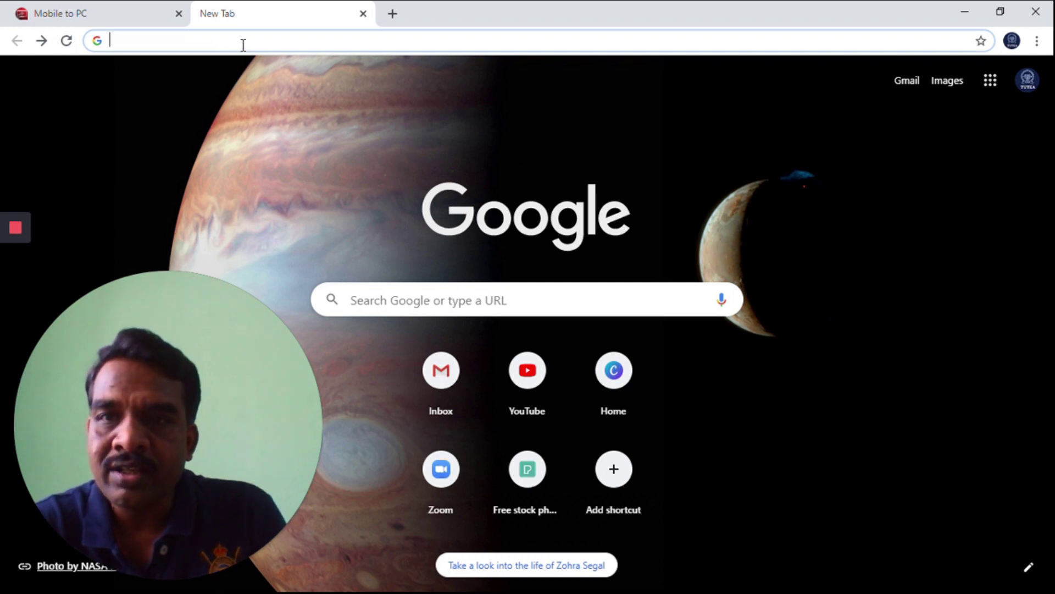
left_click(449, 302)
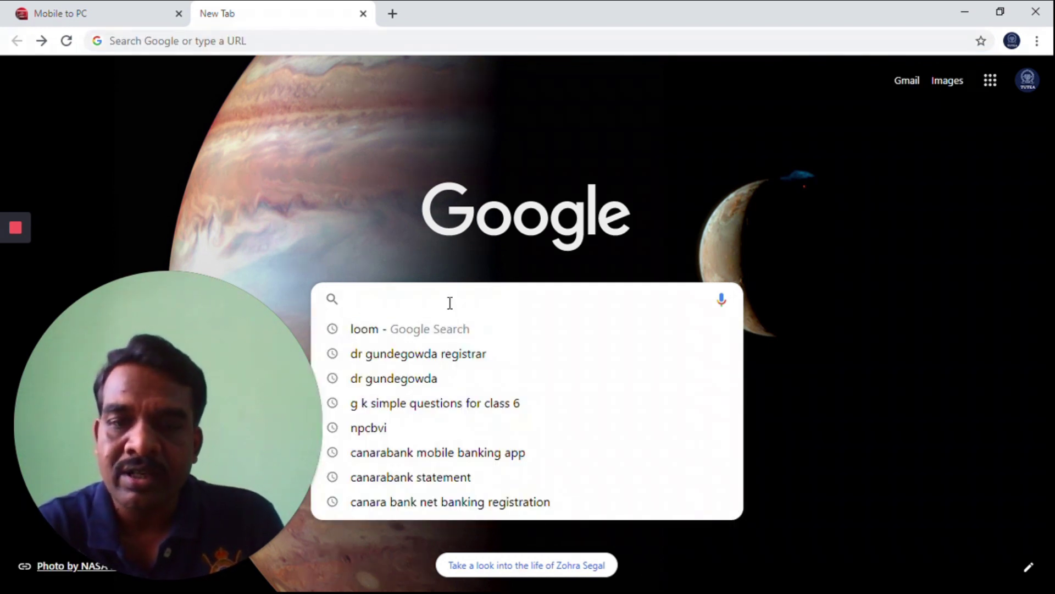
type("I")
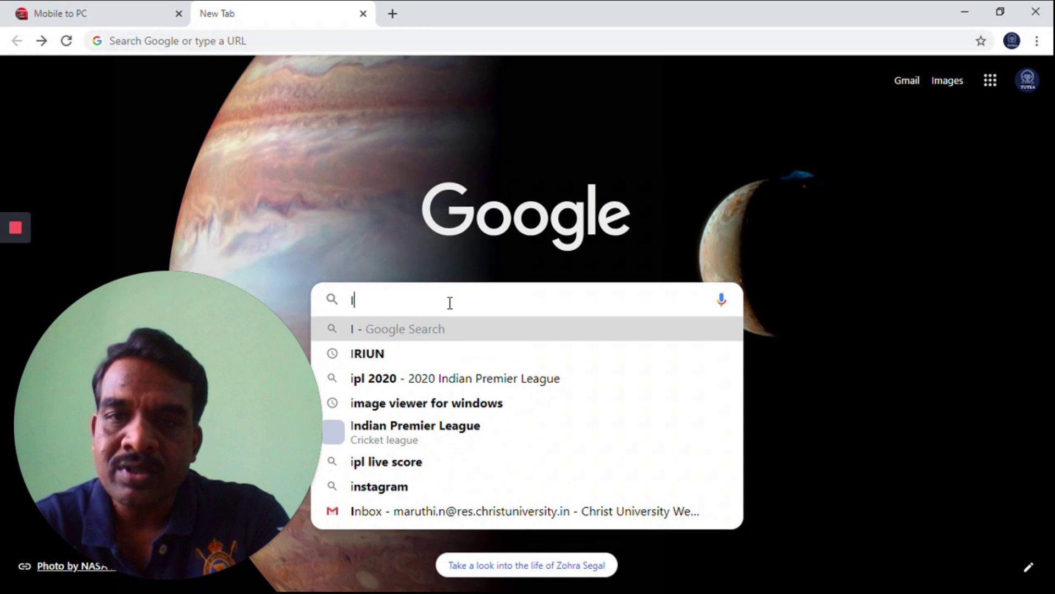
type("R")
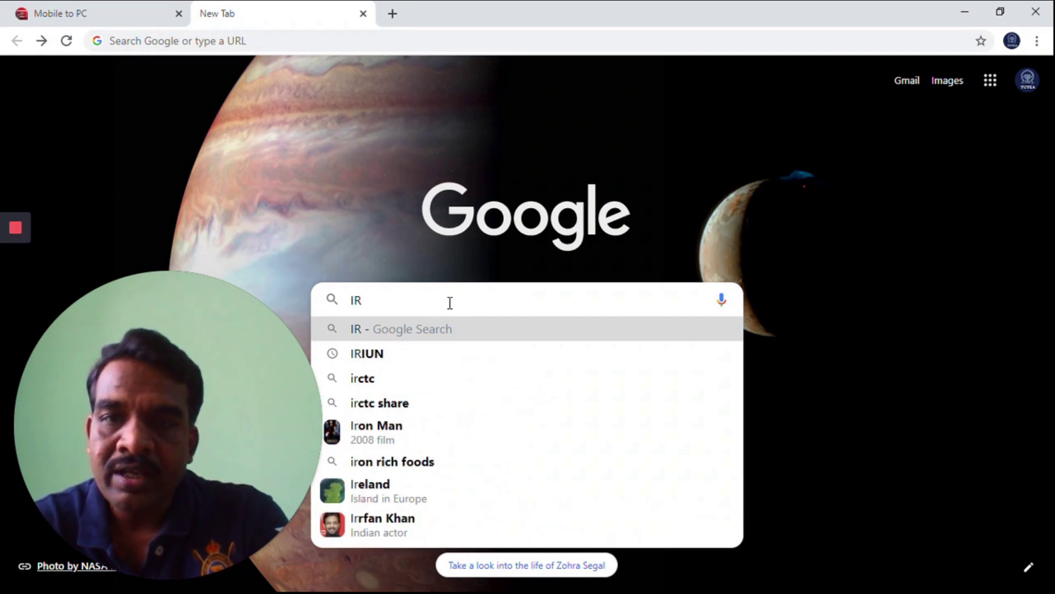
type("IUN")
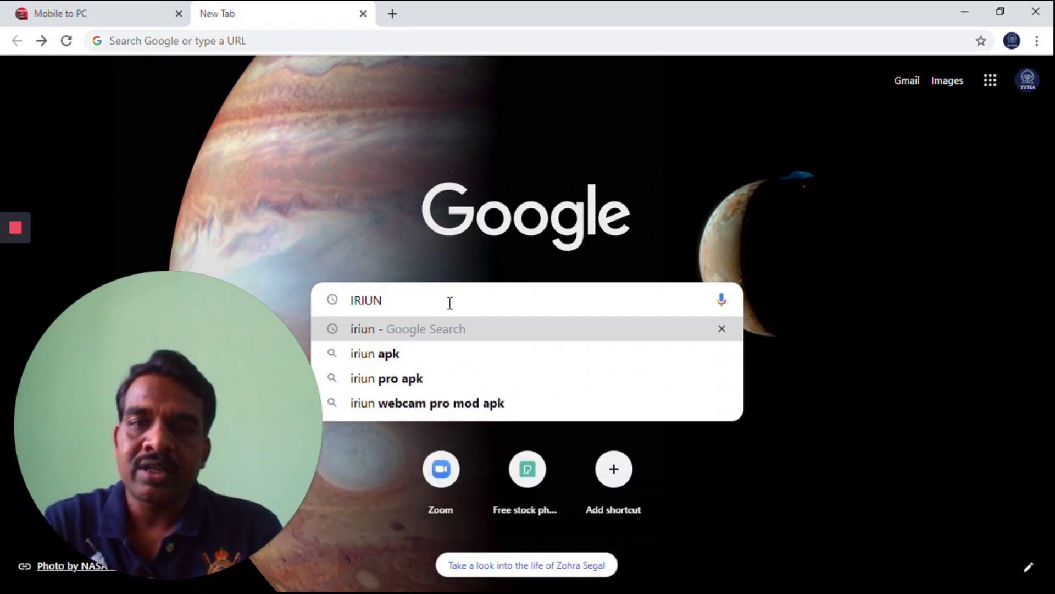
key("Return")
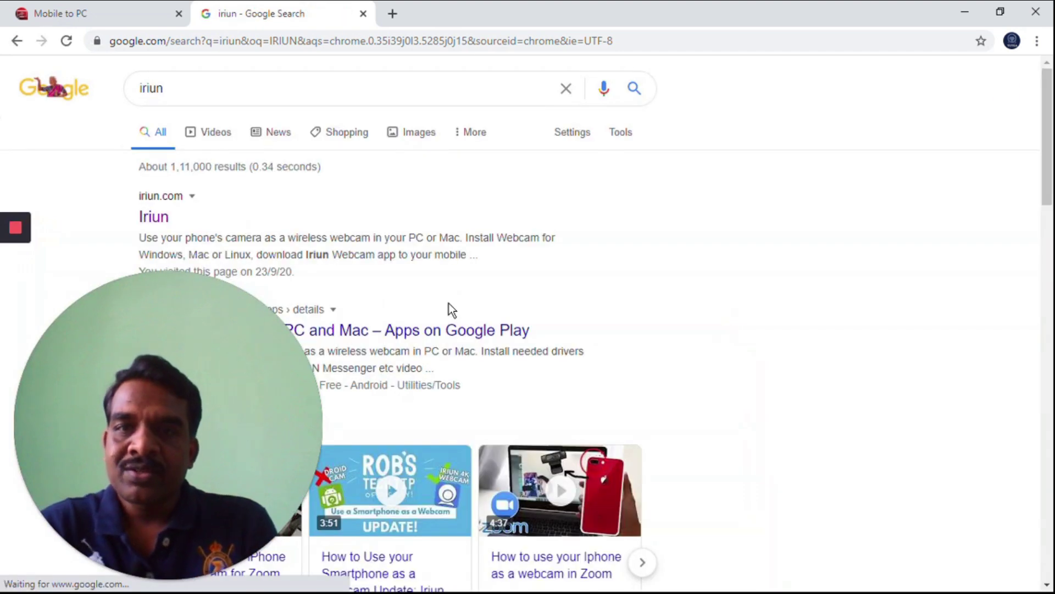
- Open iriun.com and download the Windows installer WinWebcam-2.5.8.exe
left_click(156, 218)
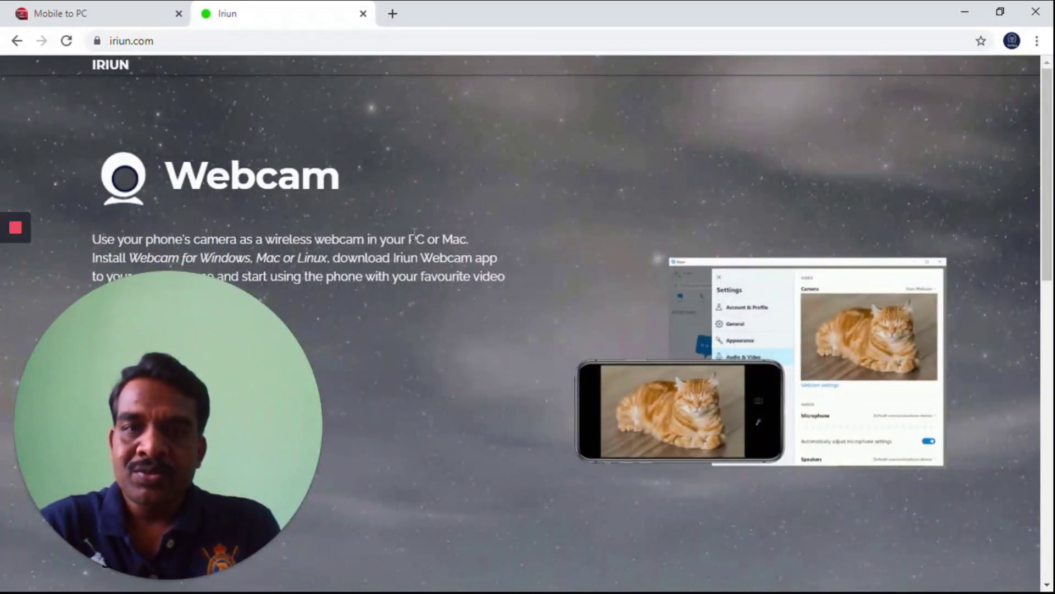
mouse_move(227, 286)
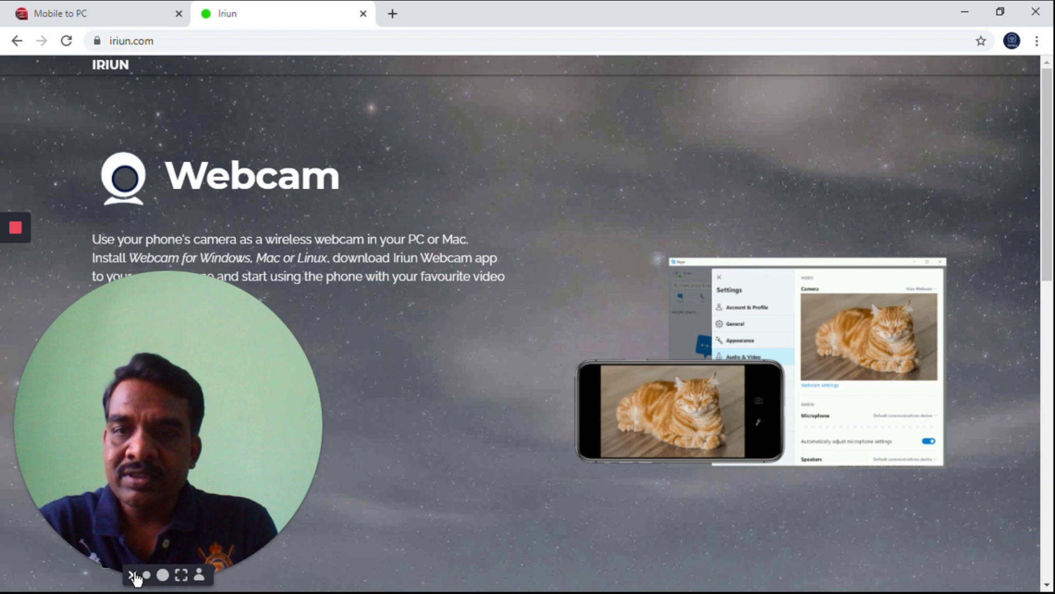
left_click(199, 575)
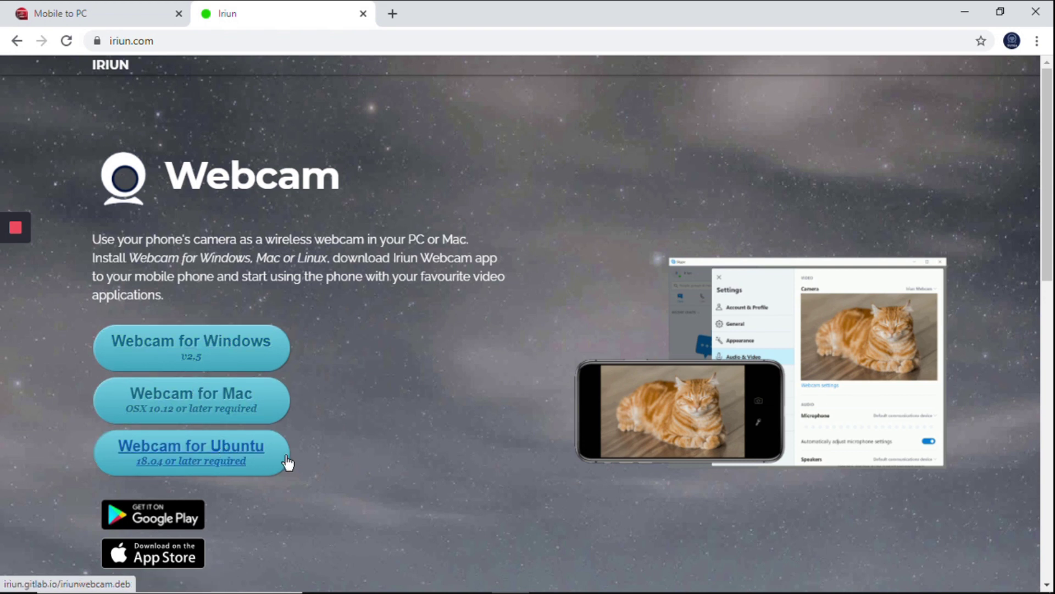
left_click(200, 347)
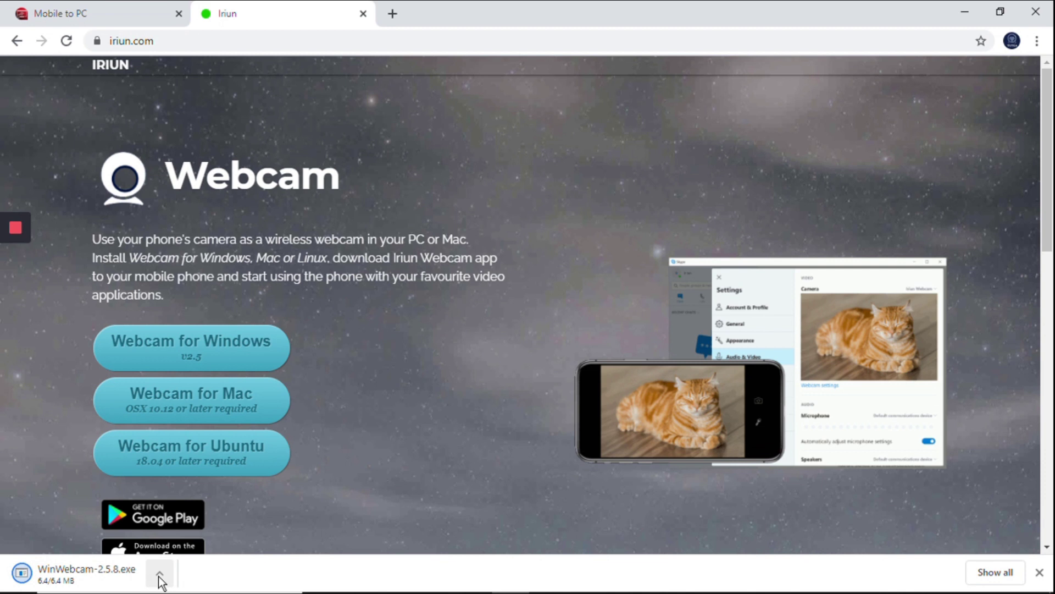
- Set the WinWebcam-2.5.8.exe download to open automatically when finished
left_click(160, 578)
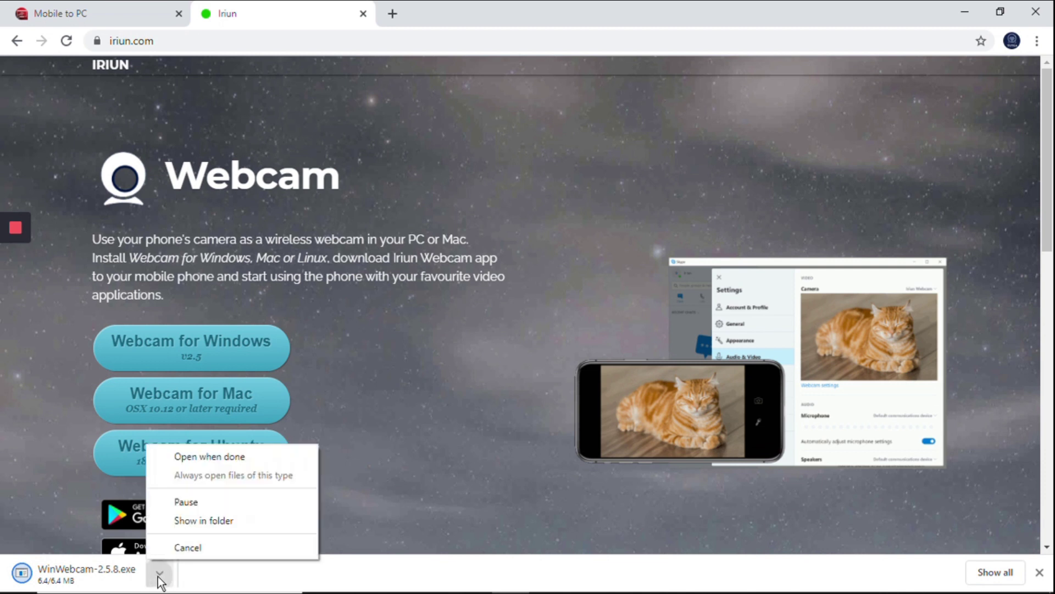
left_click(208, 458)
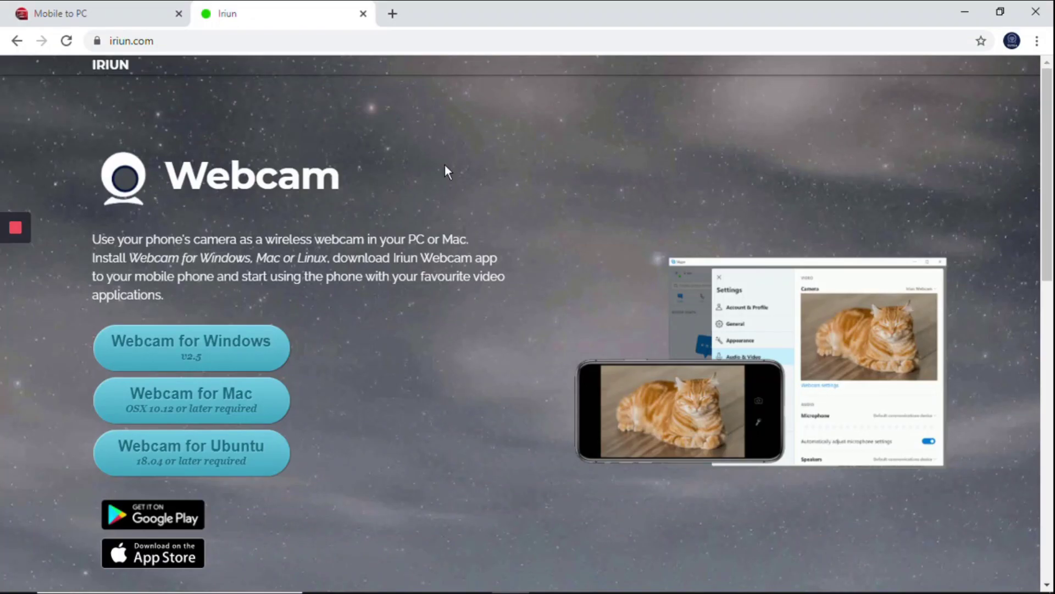
key("ctrl+Tab")
key("ctrl+Tab")
key("ctrl+Tab")
key("ctrl+Tab")
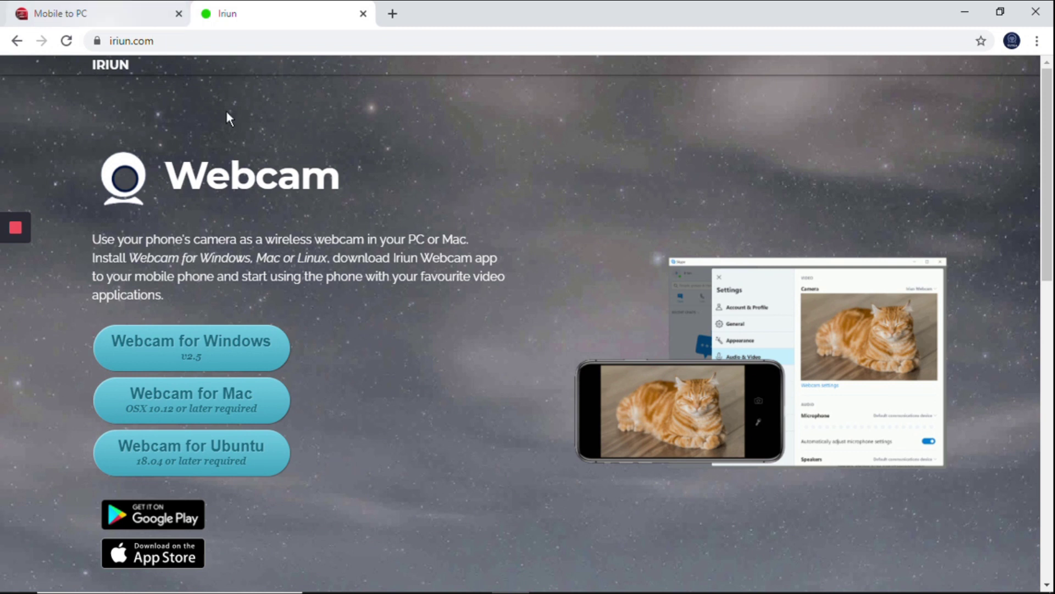
- Switch to the Mobile to PC tab mirroring the phone at 192.168.1.104:8080
left_click(89, 18)
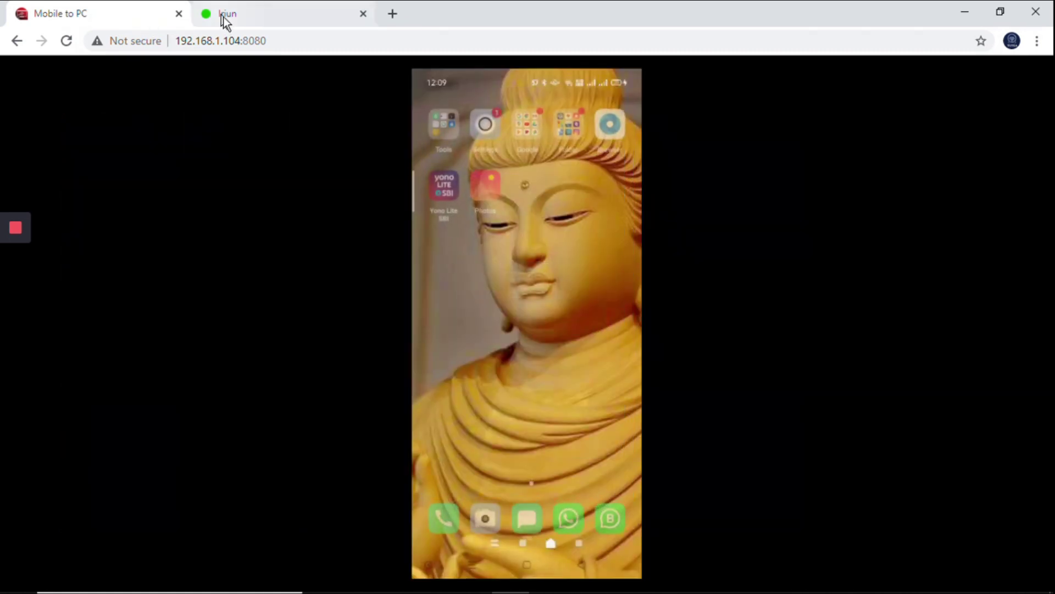
- Minimise Chrome from the Iriun tab and bring up the Zoom meeting window
left_click(224, 17)
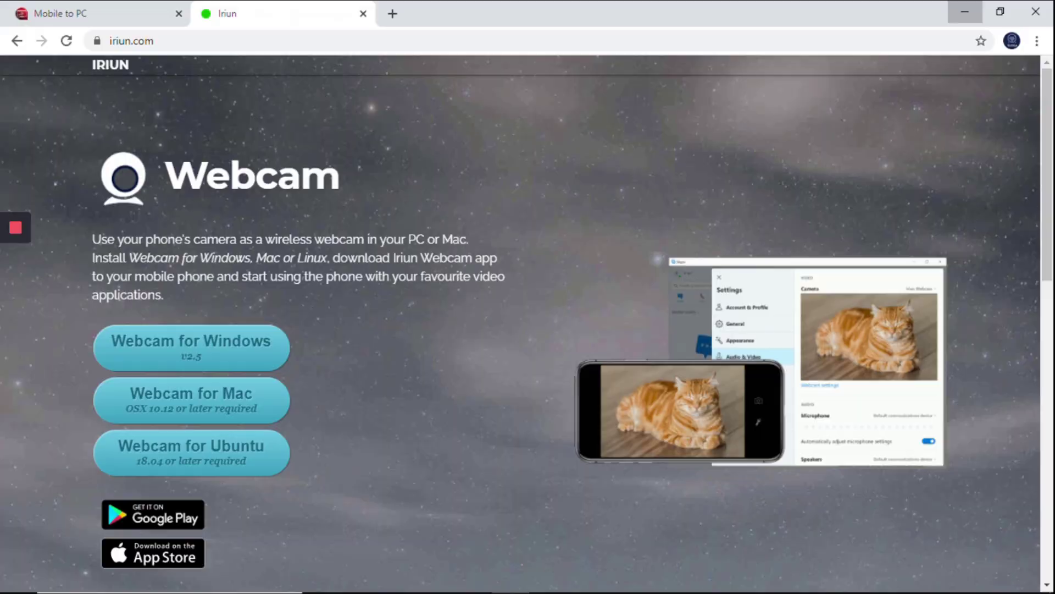
left_click(965, 12)
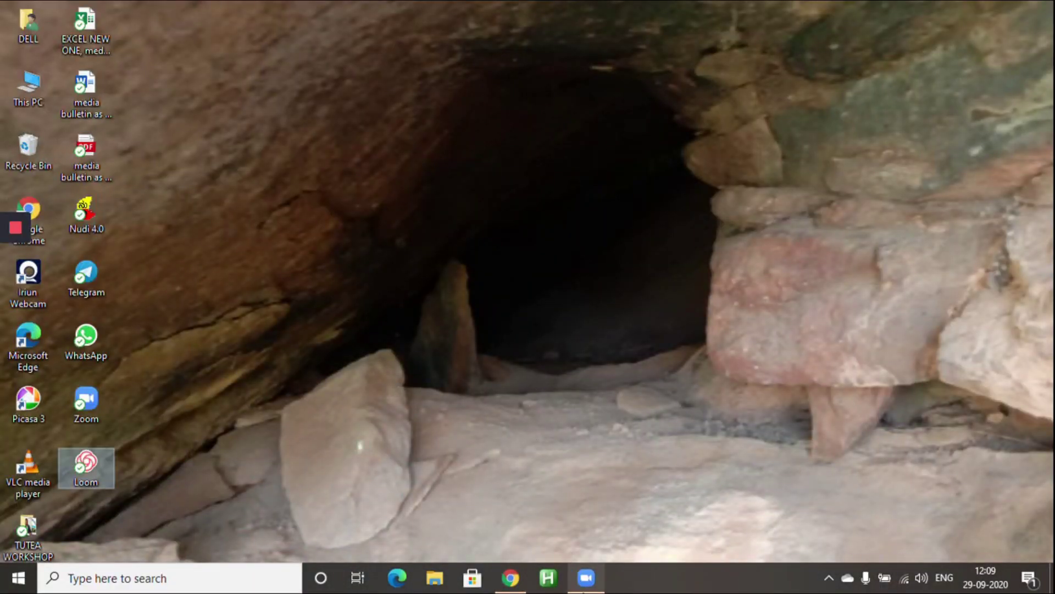
left_click(585, 578)
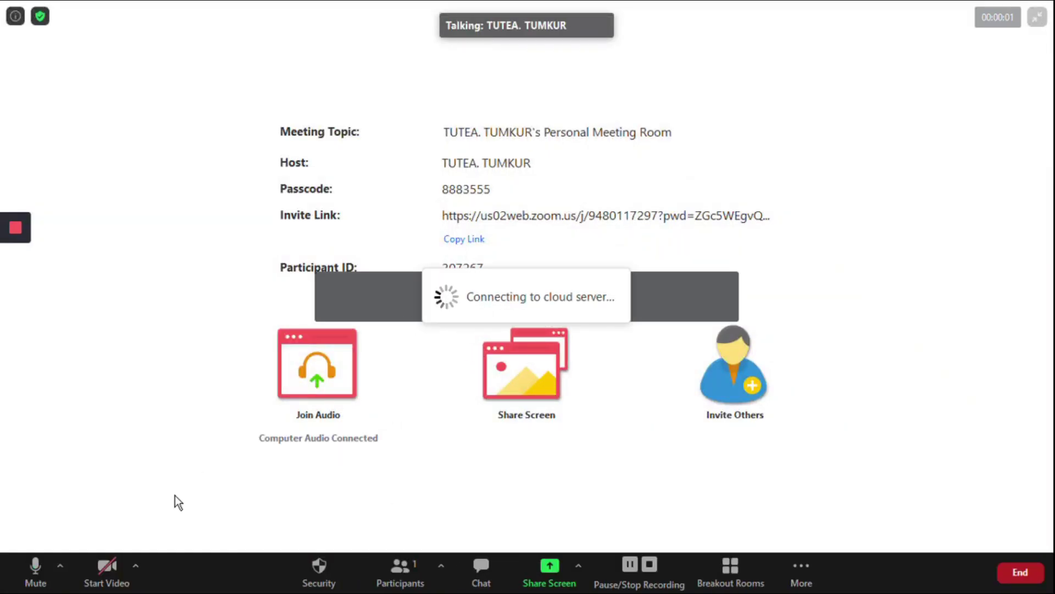
- Start the meeting video, stop the cloud recording, and show the camera selection list
left_click(109, 568)
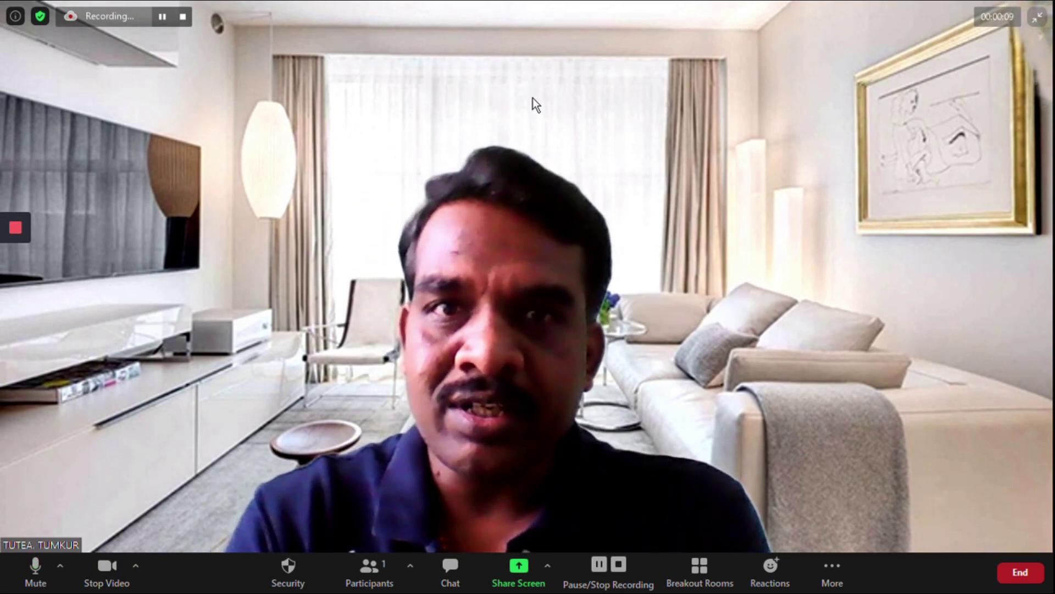
left_click(183, 17)
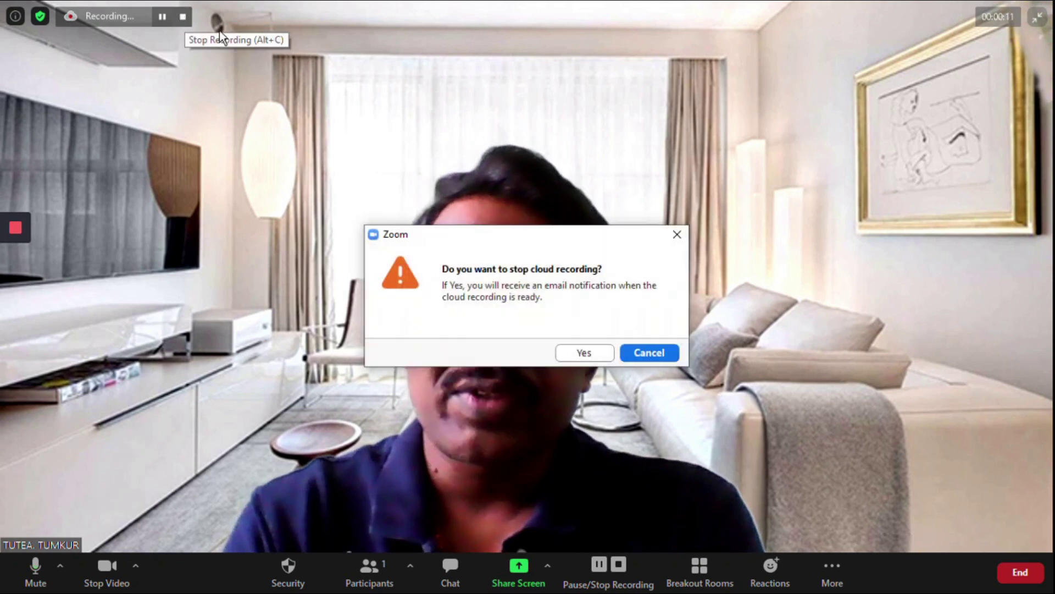
left_click(575, 352)
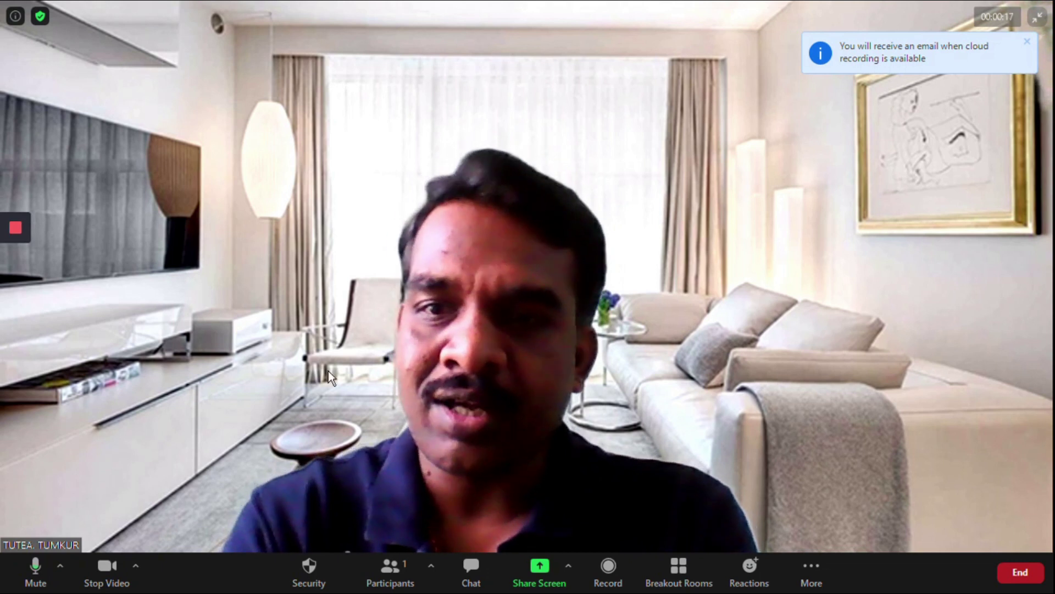
left_click(135, 565)
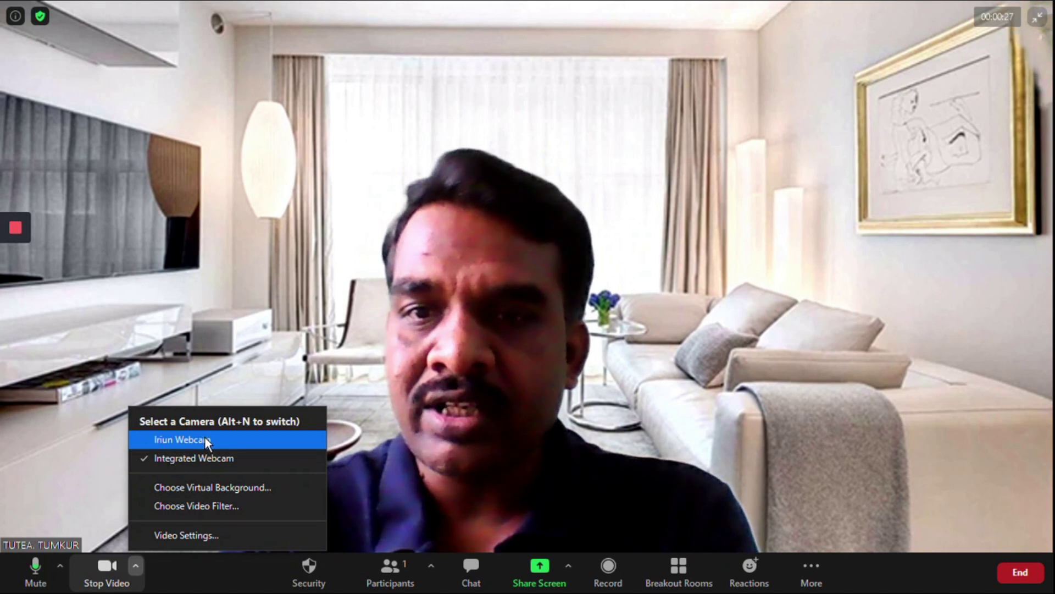
- Try the Iriun Webcam feed, then reopen the camera choices to return to Integrated Webcam
left_click(205, 439)
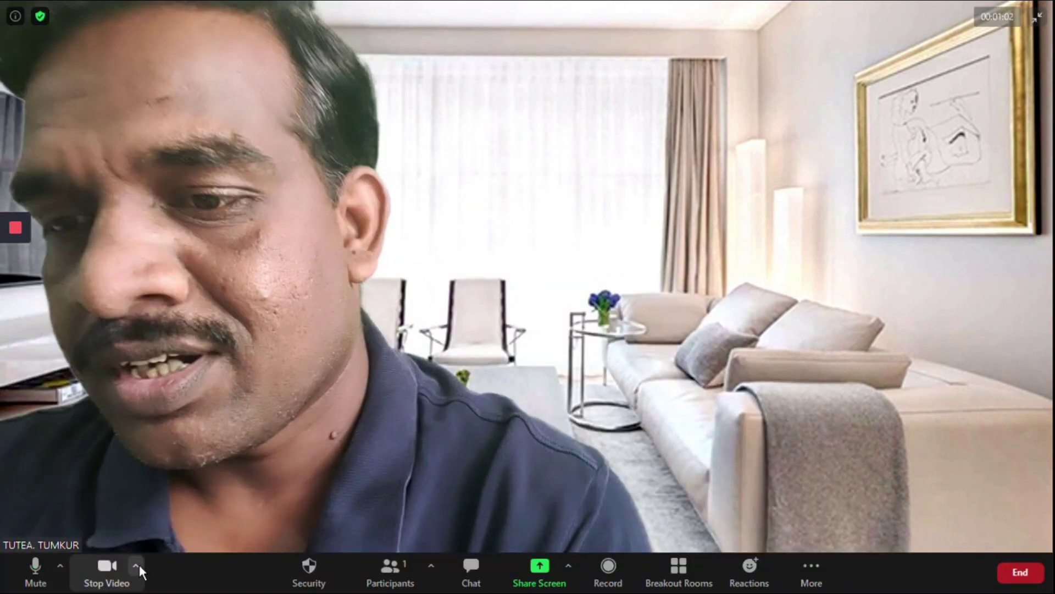
left_click(138, 567)
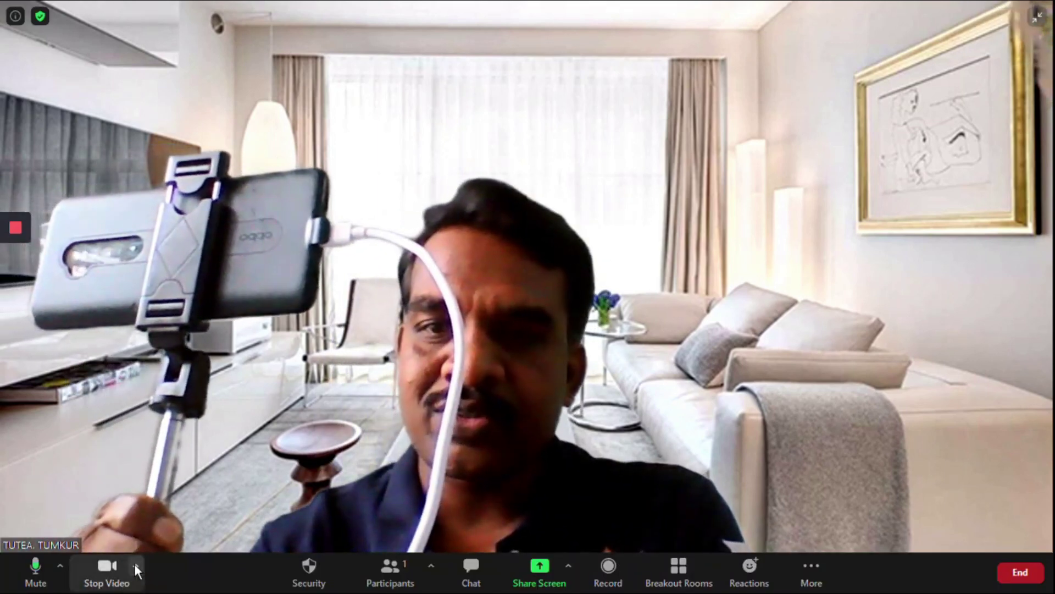
- Select Iriun Webcam as the meeting's video camera
left_click(135, 563)
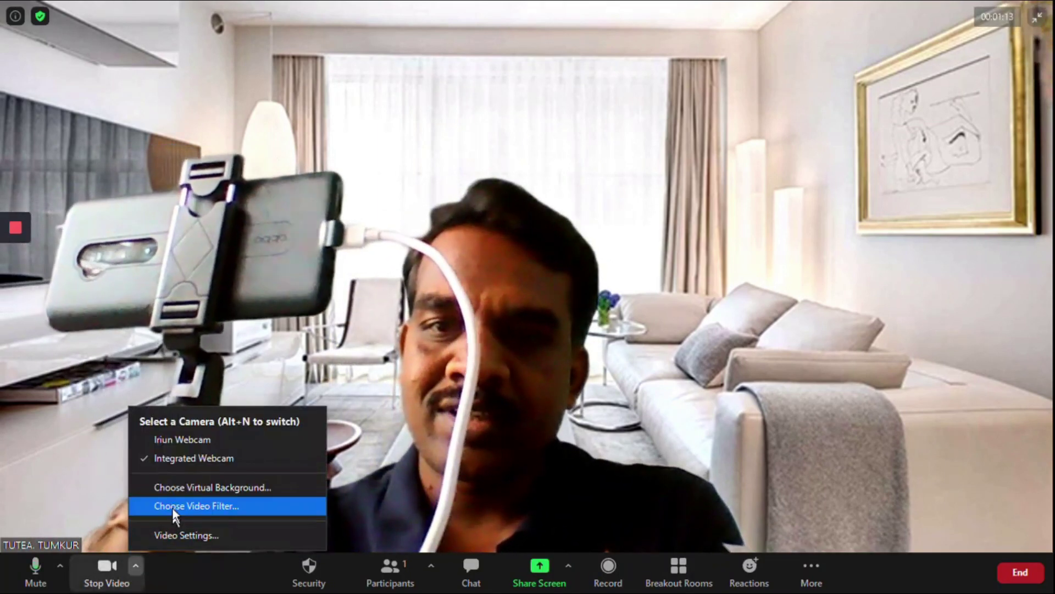
left_click(182, 444)
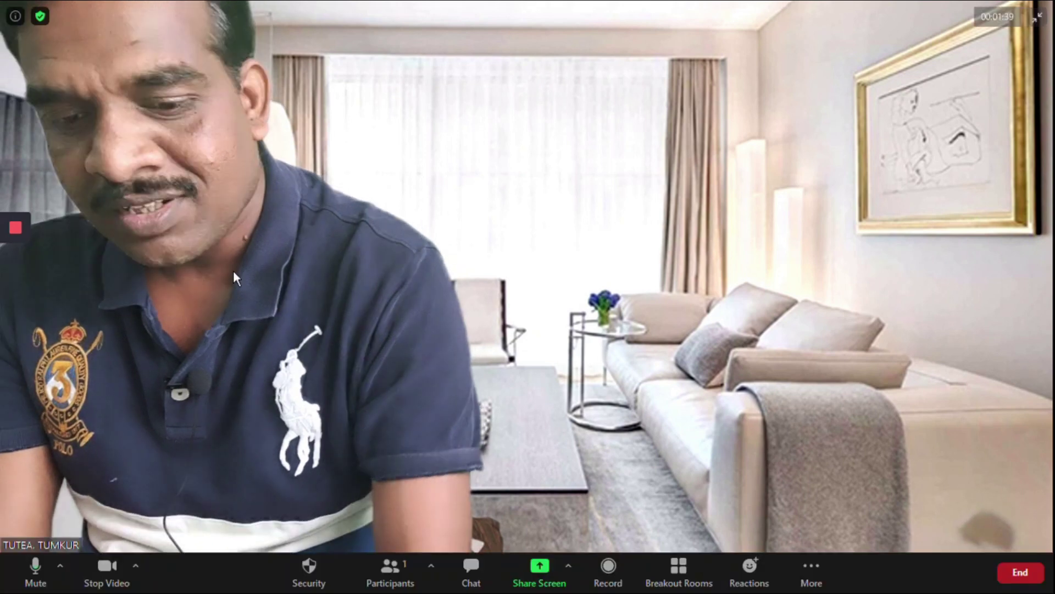
- End the Zoom meeting for all participants
mouse_move(15, 232)
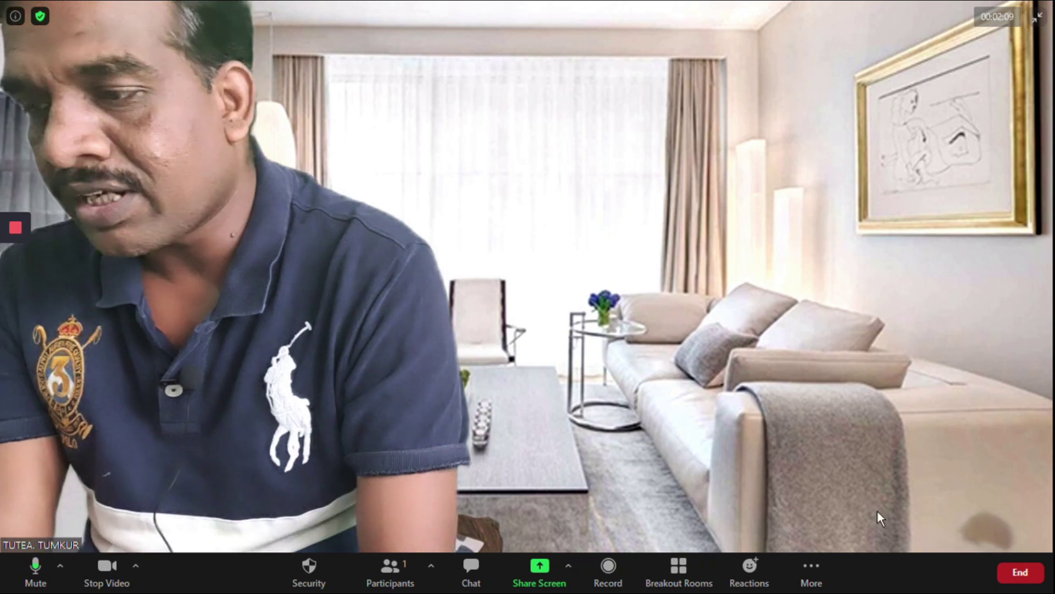
left_click(1011, 573)
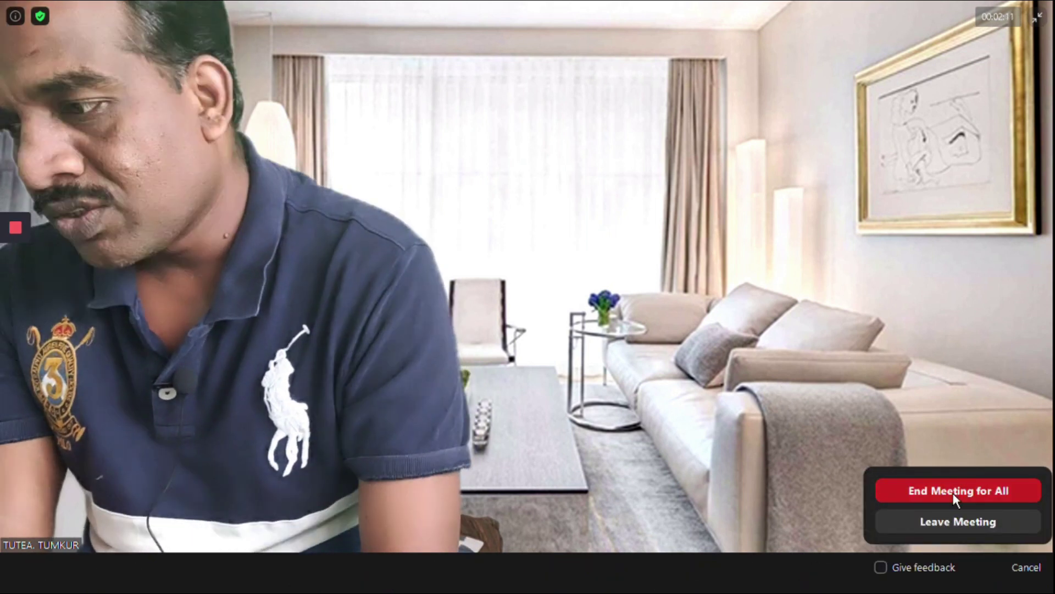
left_click(952, 491)
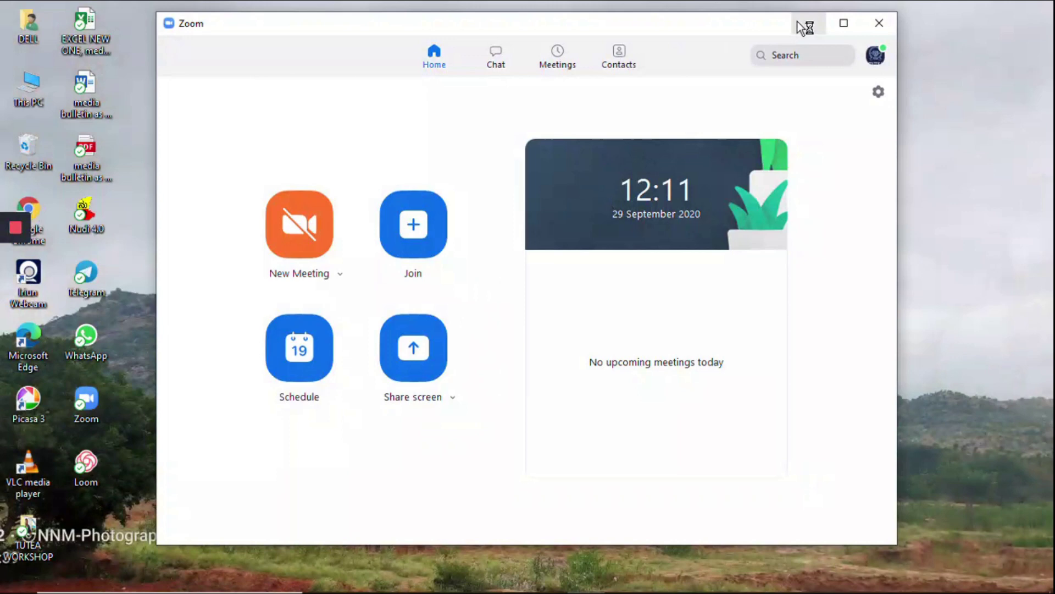
- Minimise Zoom and return to Chrome's Mobile to PC tab showing the phone camera view
left_click(808, 23)
left_click(510, 577)
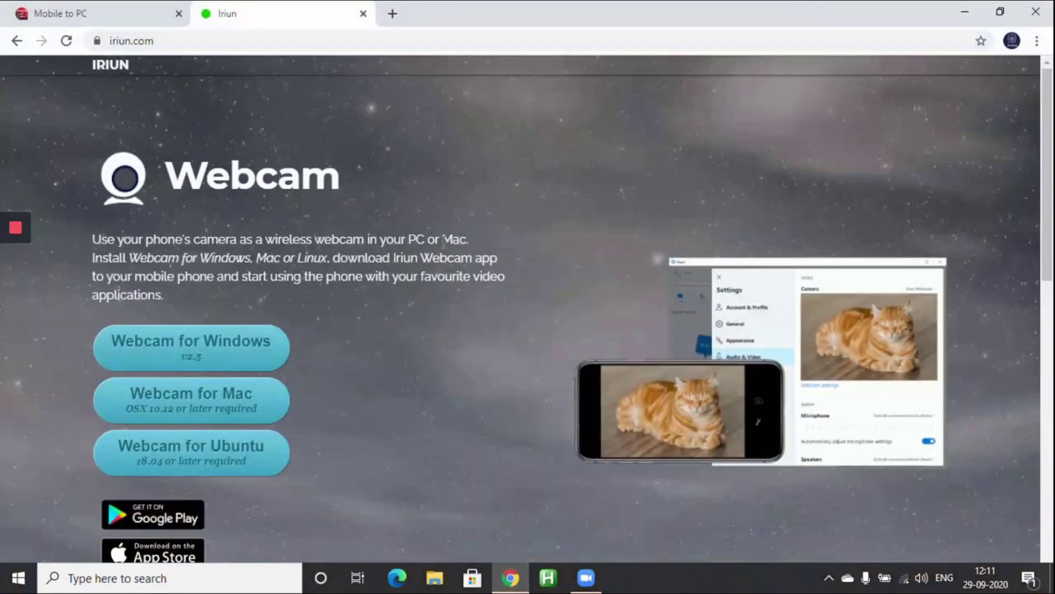
left_click(58, 15)
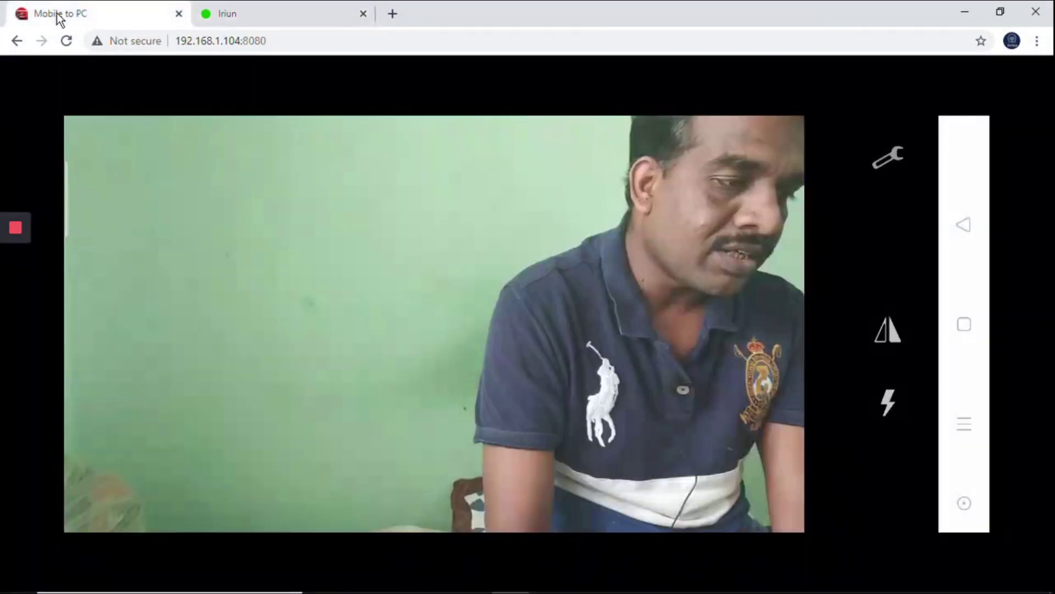